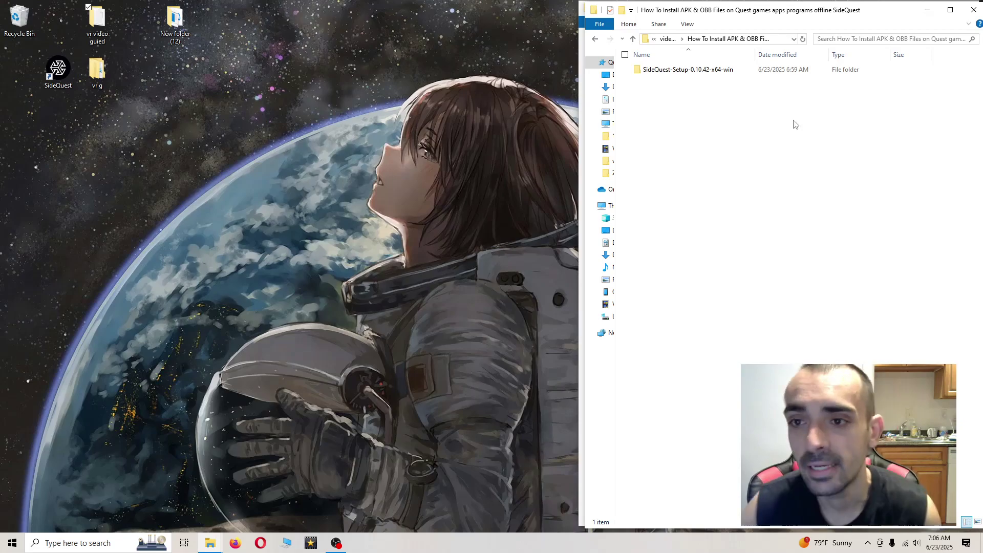
Step: Open the SideQuest-Setup-0.10.42-x64-win folder in File Explorer to show its installer
double_click(695, 71)
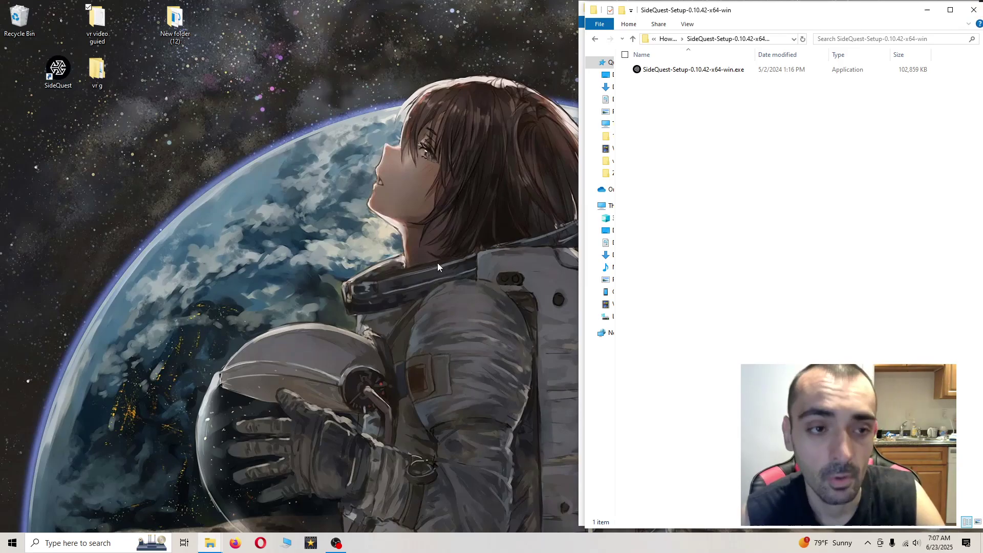
Step: Launch SideQuest from its desktop shortcut so it connects to the Quest 3S
double_click(52, 81)
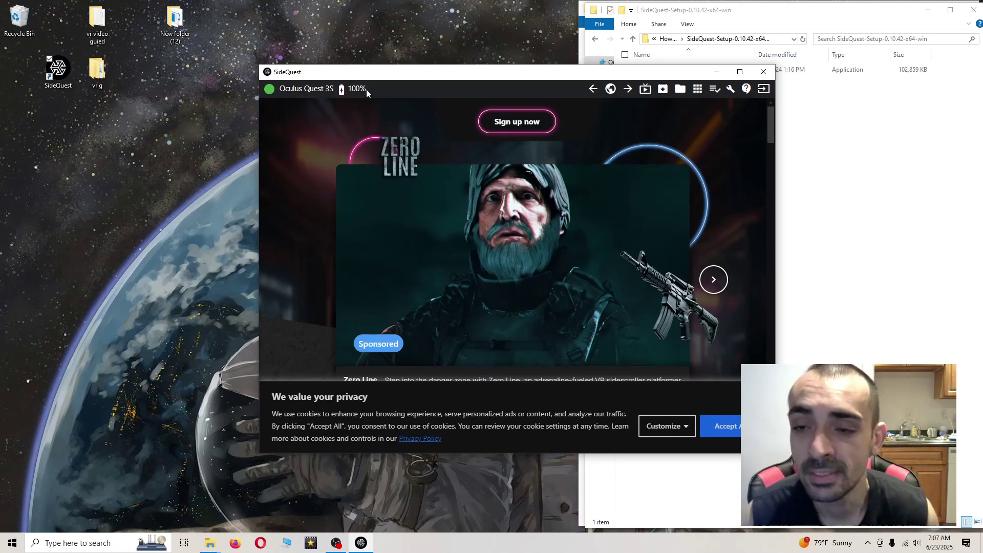
Step: Maximize the SideQuest window to fill the screen
left_click(741, 75)
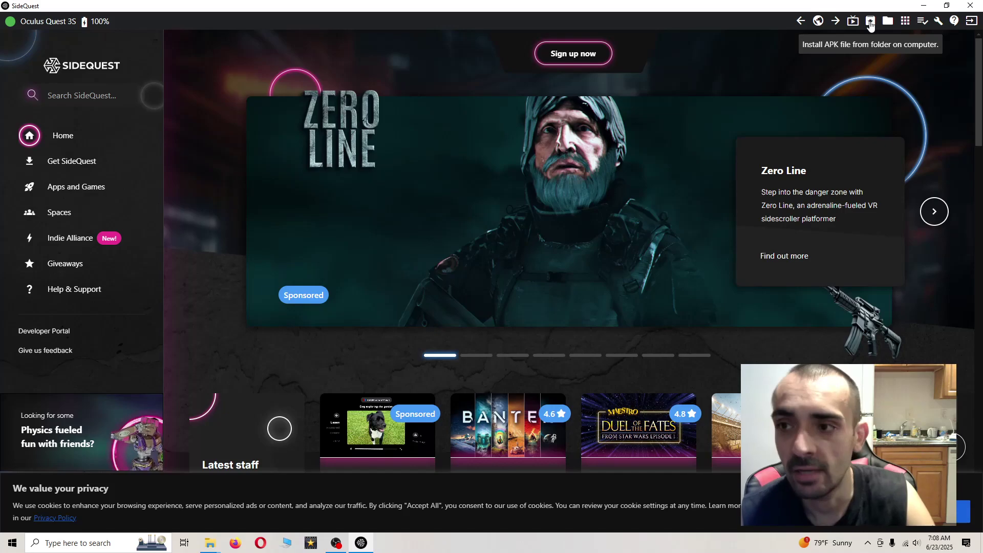
Step: Install com.XrealGames.Zc15.apk from the Zero Caliber 2 folder through SideQuest's APK installer
left_click(870, 22)
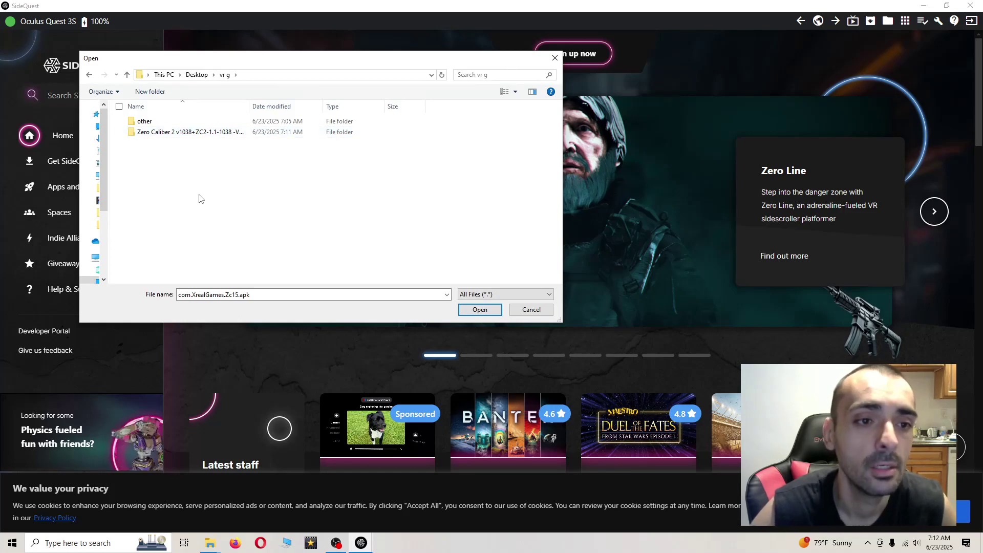
double_click(173, 133)
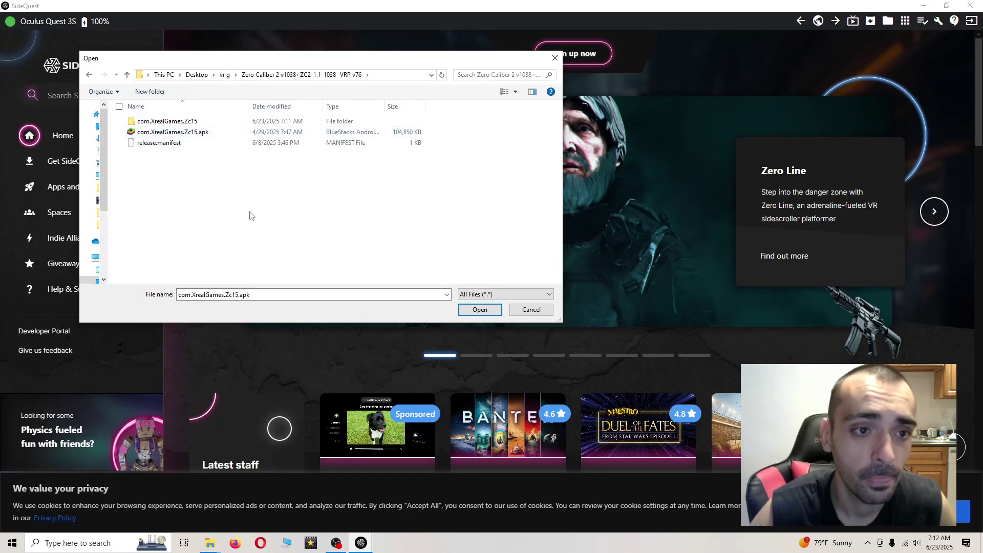
left_click(201, 135)
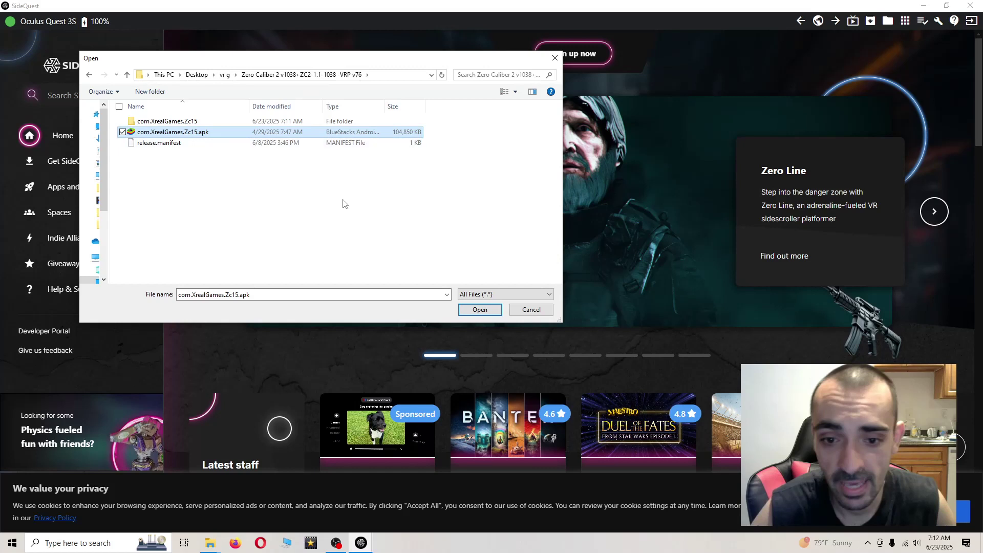
left_click(488, 311)
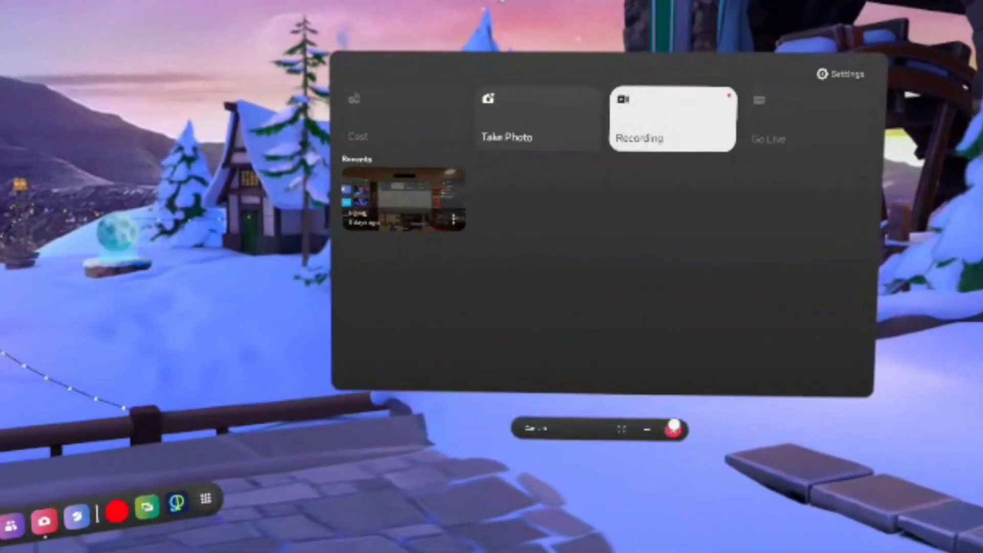
Step: Close the camera panel and find Zero Caliber 2 under Unknown Sources in the Library
left_click(667, 440)
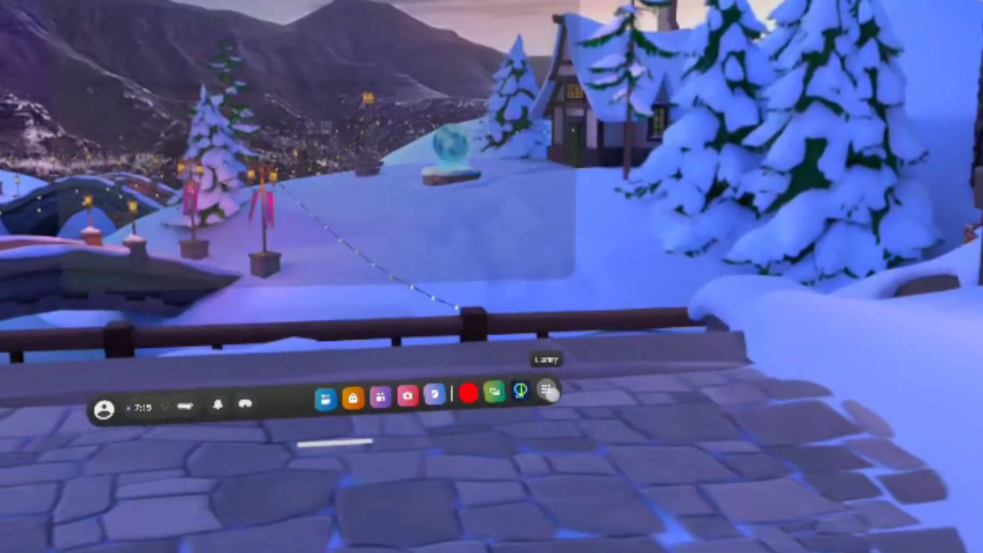
left_click(534, 378)
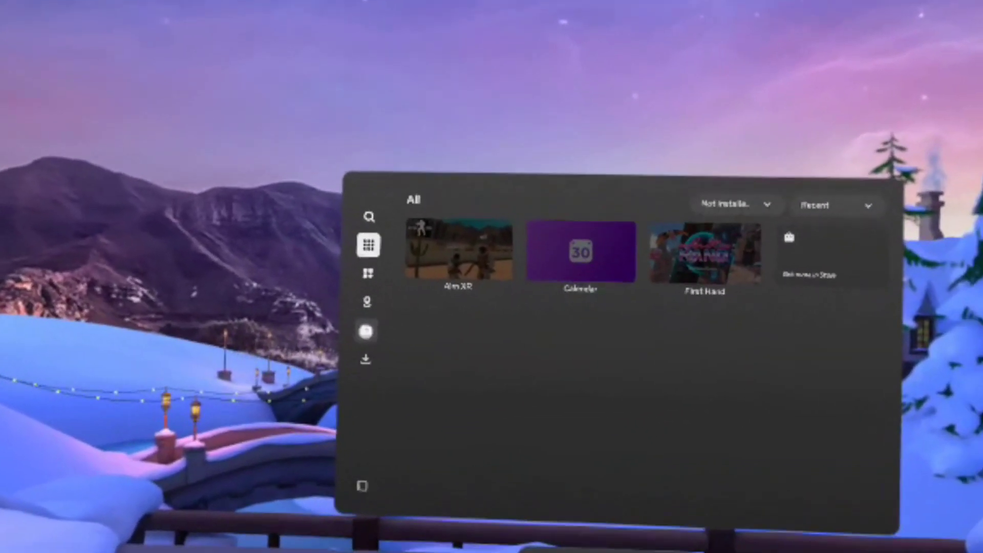
left_click(377, 347)
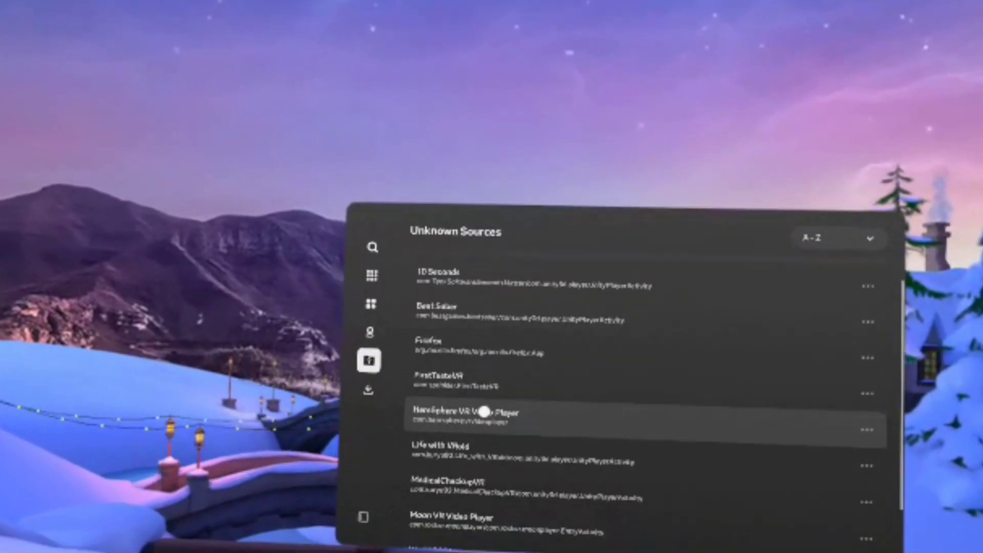
scroll(490, 376, "down", 1)
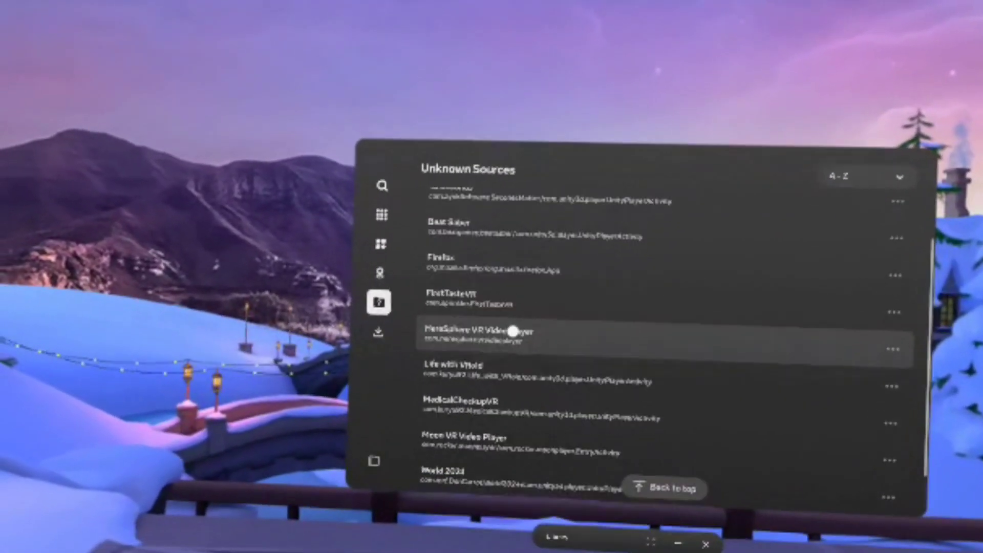
scroll(507, 277, "down", 1)
scroll(505, 281, "up", 2)
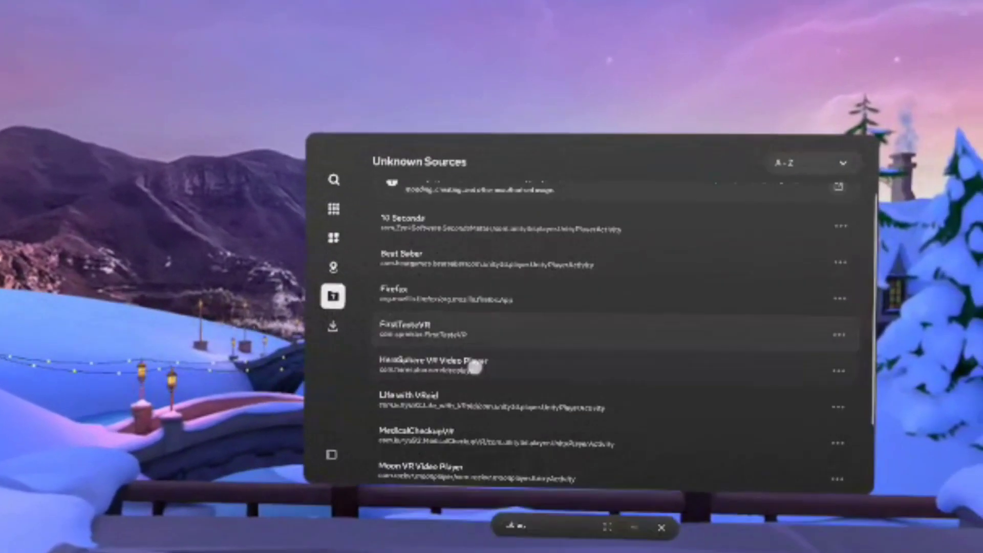
scroll(490, 231, "down", 3)
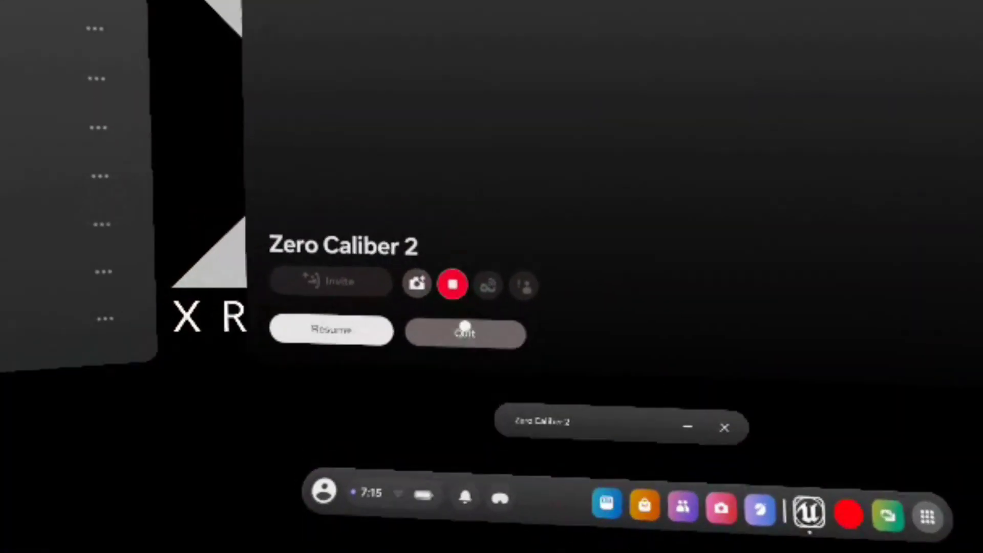
Step: Quit Zero Caliber 2 and bring up the headset's Camera panel
left_click(457, 299)
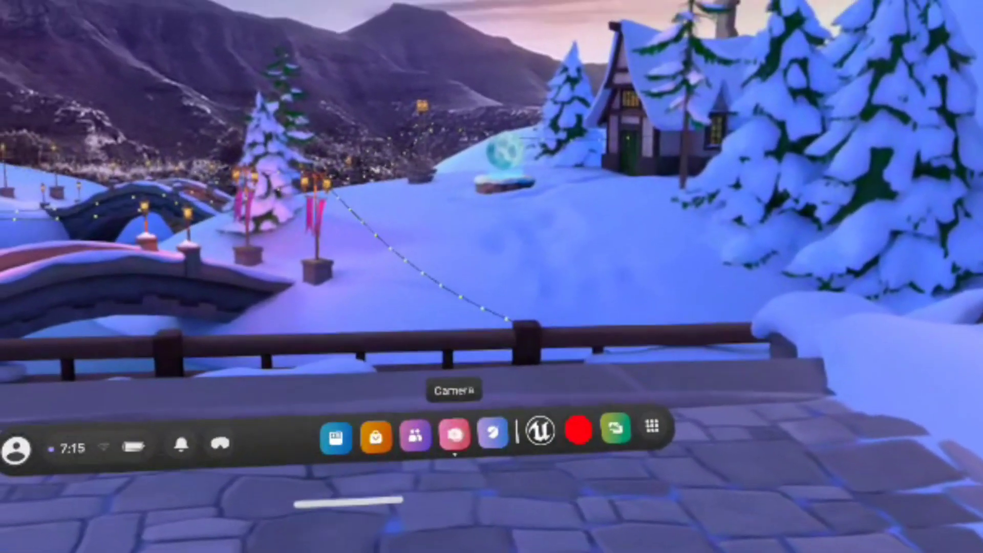
left_click(431, 407)
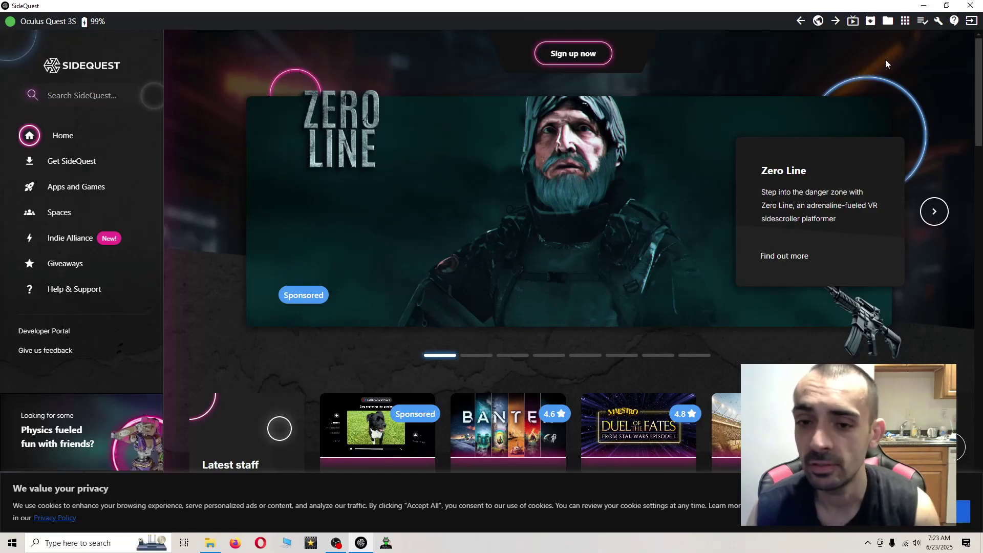
Step: Open SideQuest's headset File Manager, then return to the Zero Caliber 2 folder in File Explorer
left_click(889, 23)
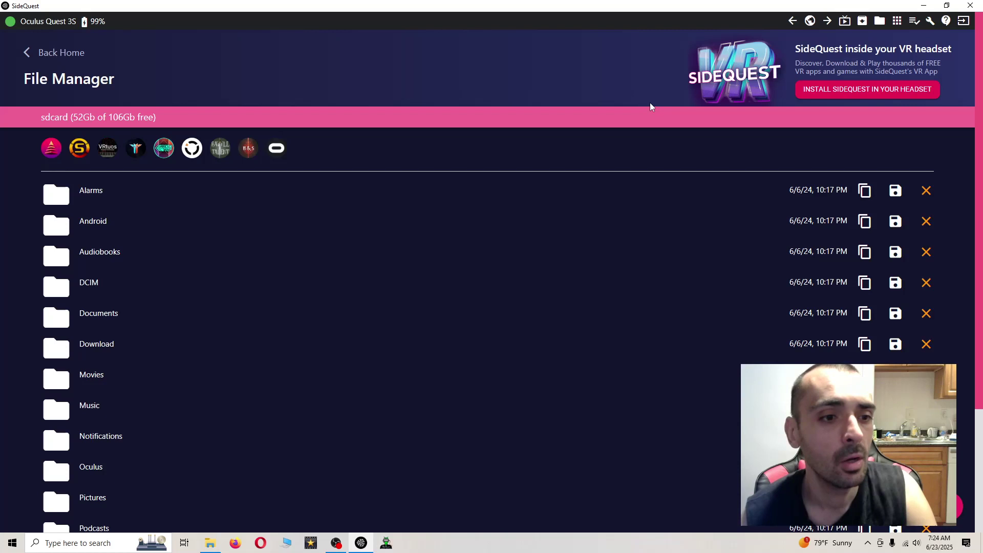
key("alt+Tab")
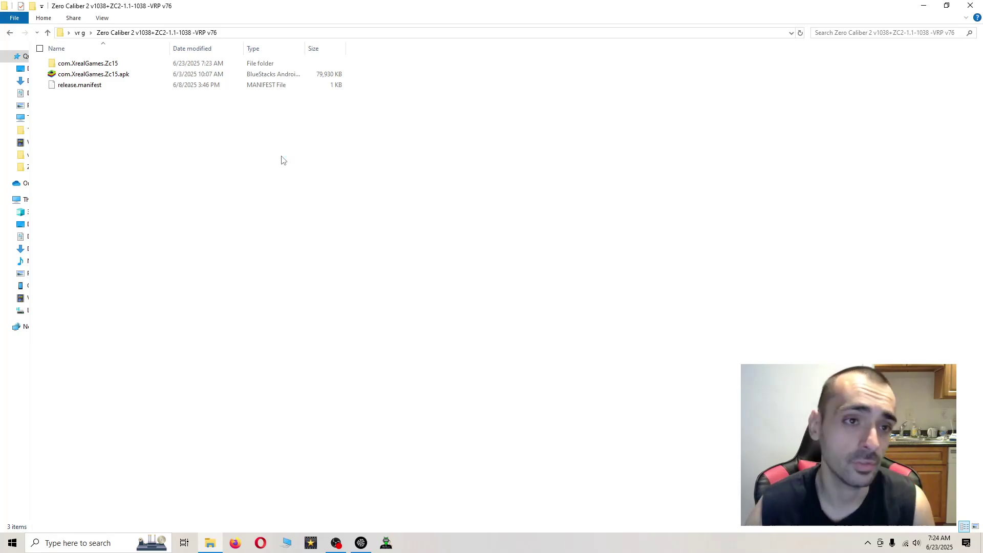
left_click(241, 32)
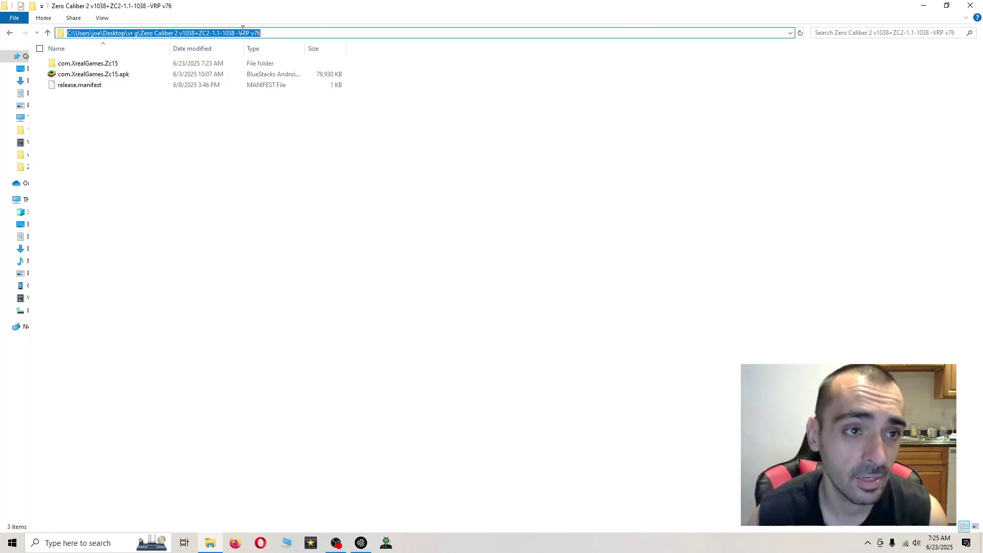
left_click_drag(141, 33, 178, 37)
left_click(181, 152)
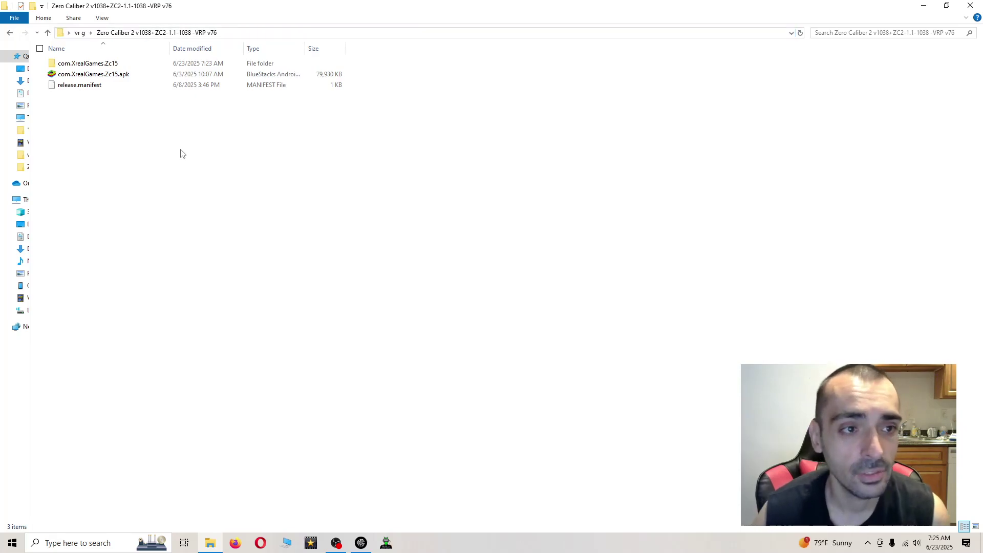
left_click(67, 78)
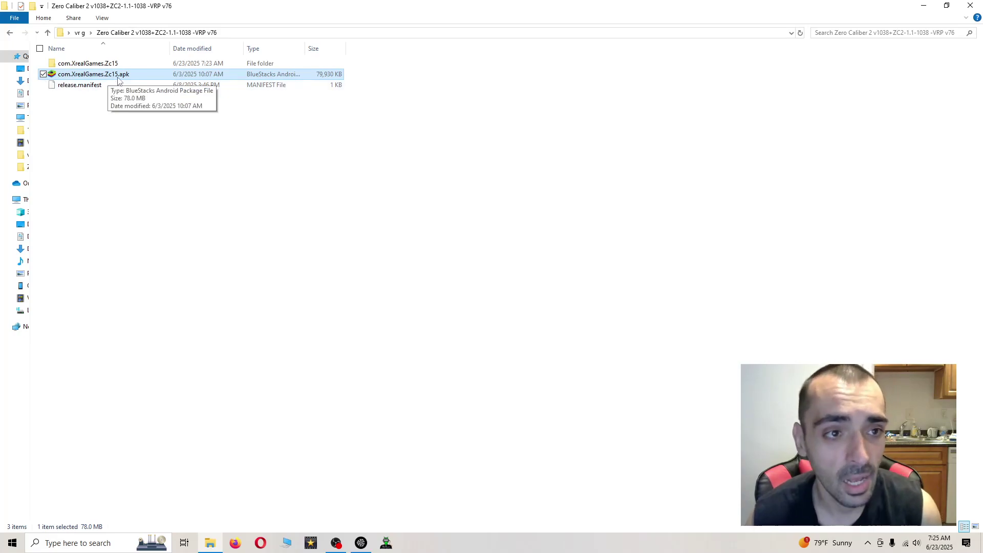
left_click(156, 145)
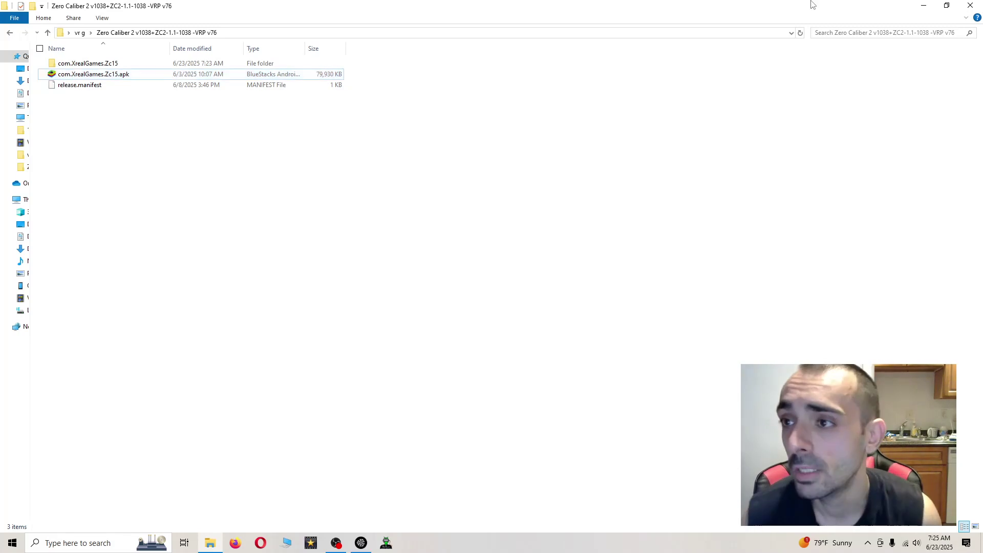
Step: Resize the File Explorer window and bring SideQuest's File Manager back to the front
left_click(947, 5)
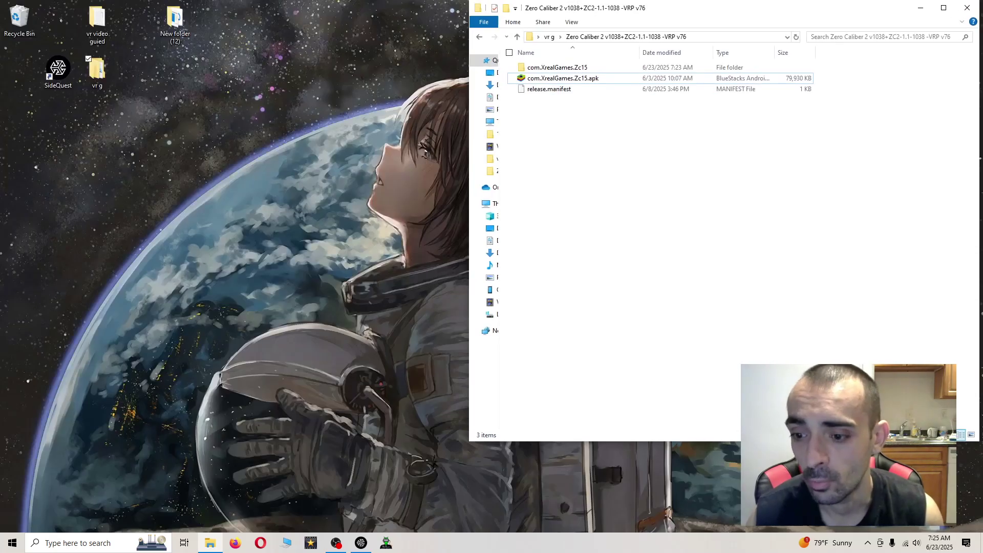
left_click_drag(845, 441, 845, 523)
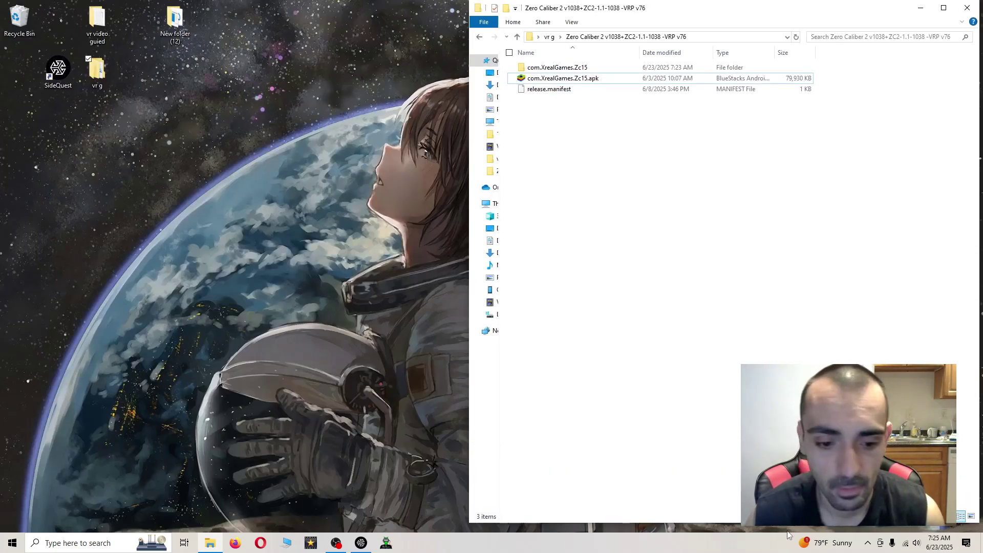
left_click(338, 544)
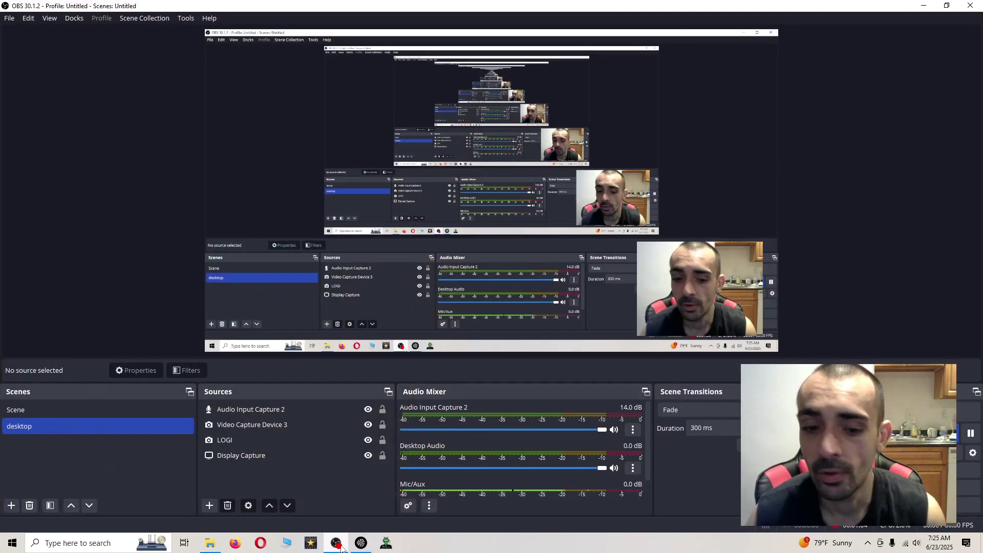
left_click(338, 544)
left_click(361, 544)
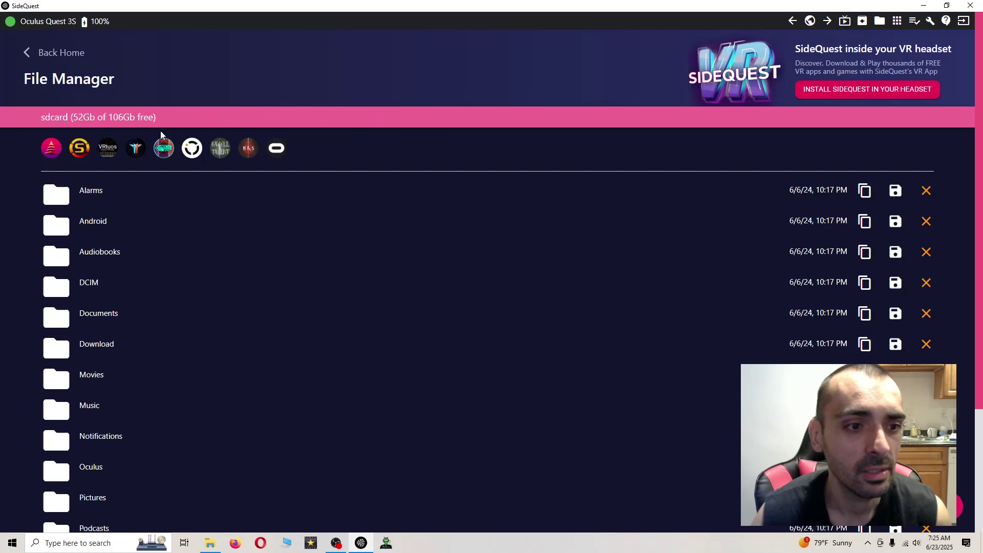
Step: Navigate the headset to Android/obb/com.XrealGames.Zc15, showing its five OBB files
left_click(96, 224)
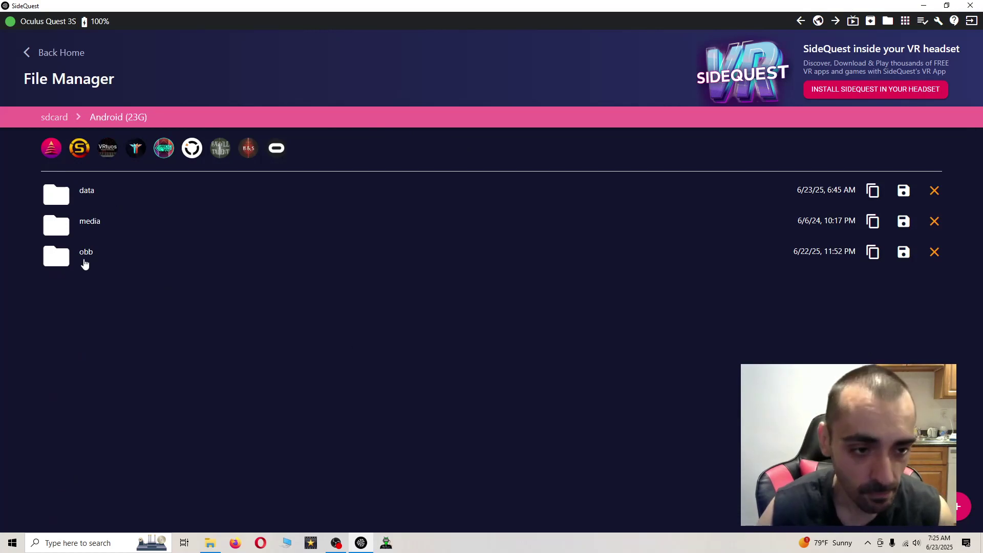
left_click(55, 260)
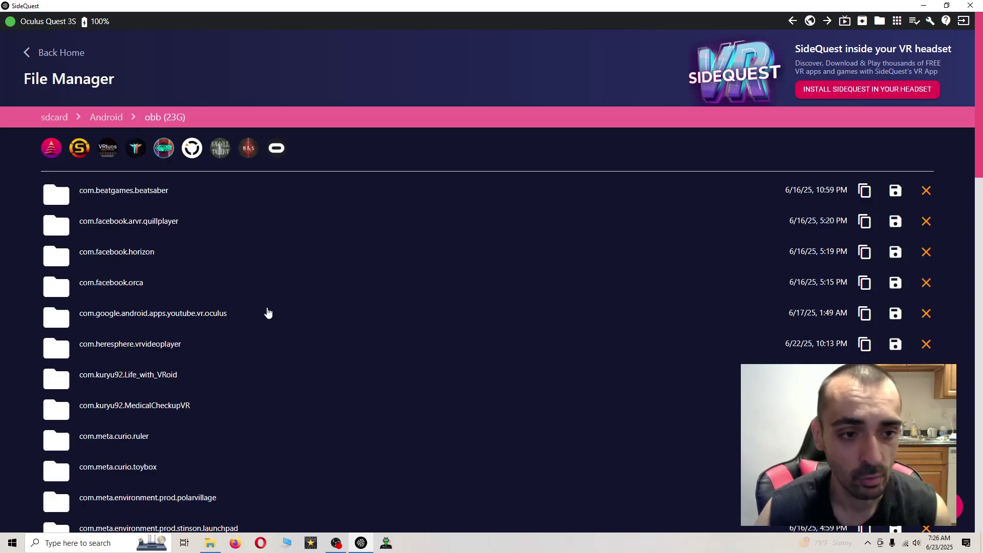
scroll(331, 338, "down", 20)
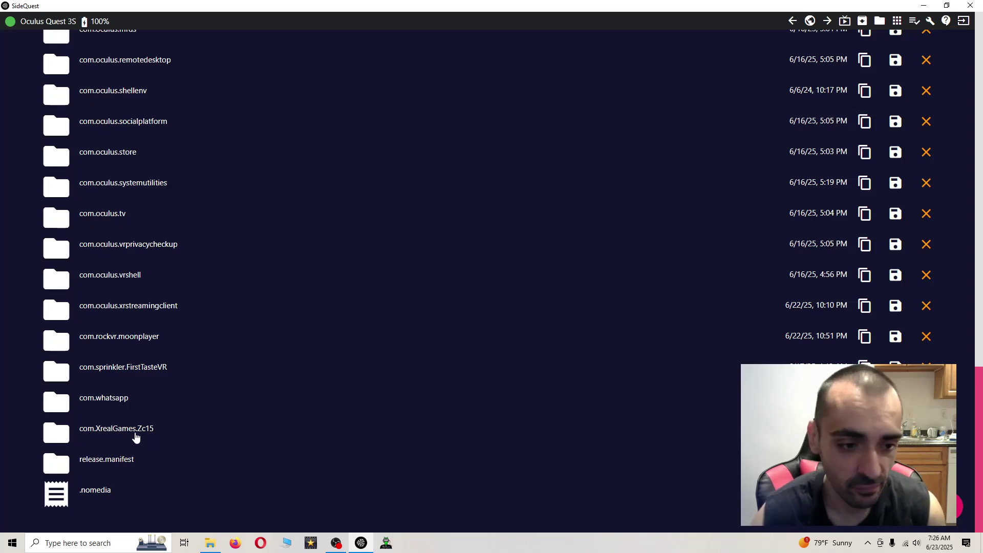
left_click(135, 437)
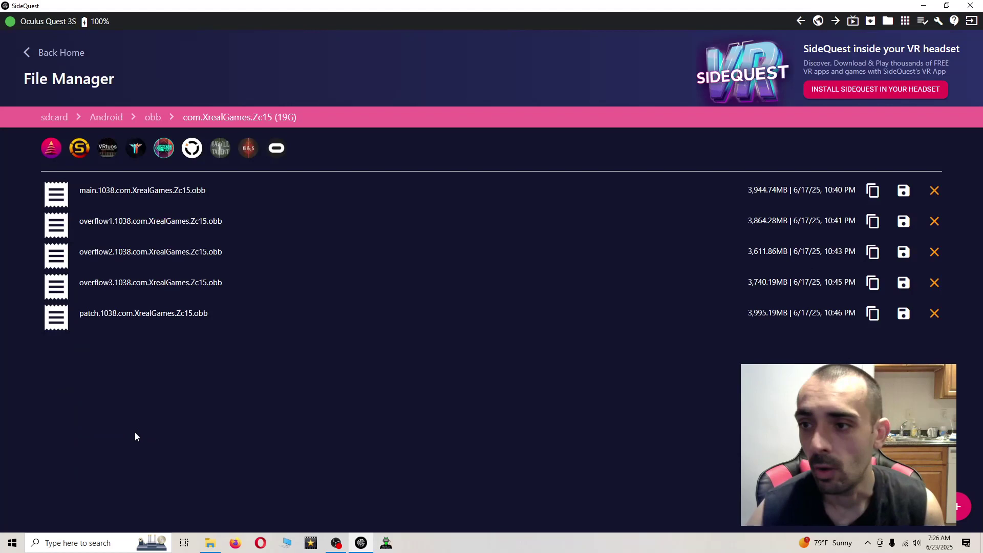
left_click(922, 7)
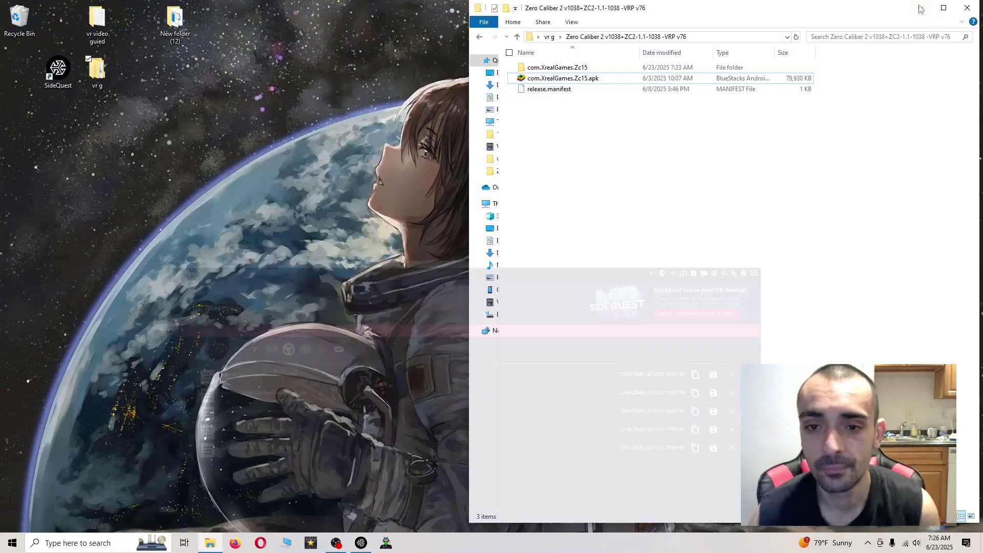
left_click(567, 79)
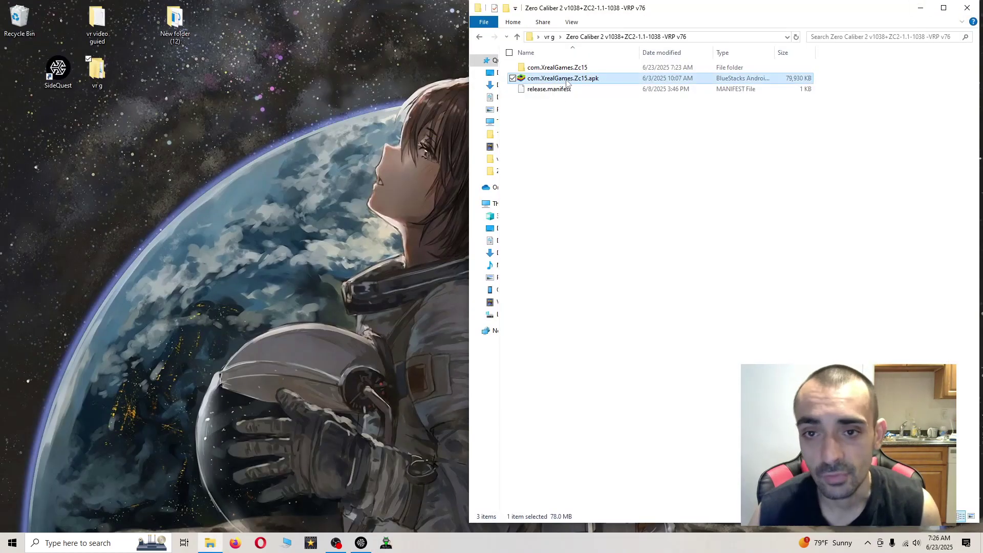
right_click(568, 80)
left_click(623, 337)
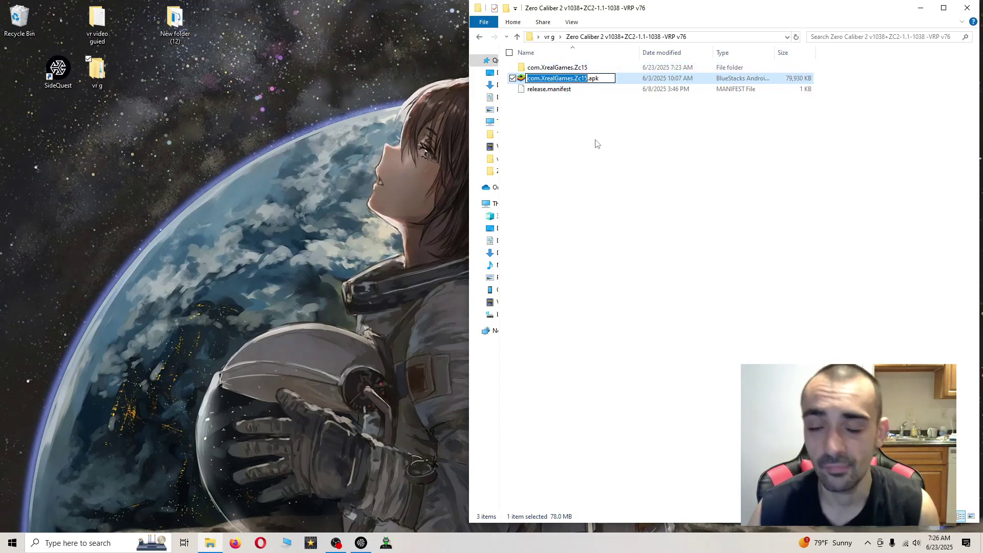
left_click(599, 158)
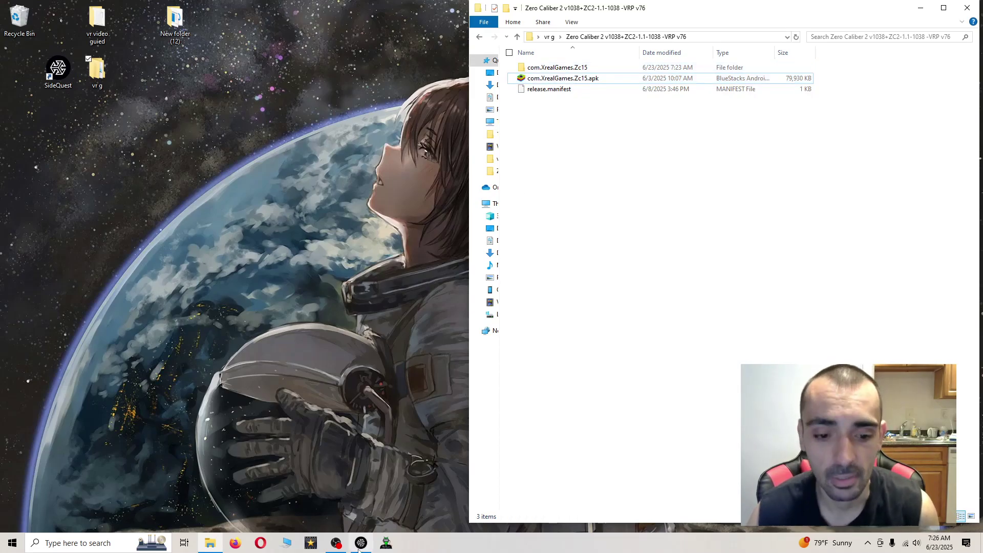
left_click(337, 545)
left_click(337, 545)
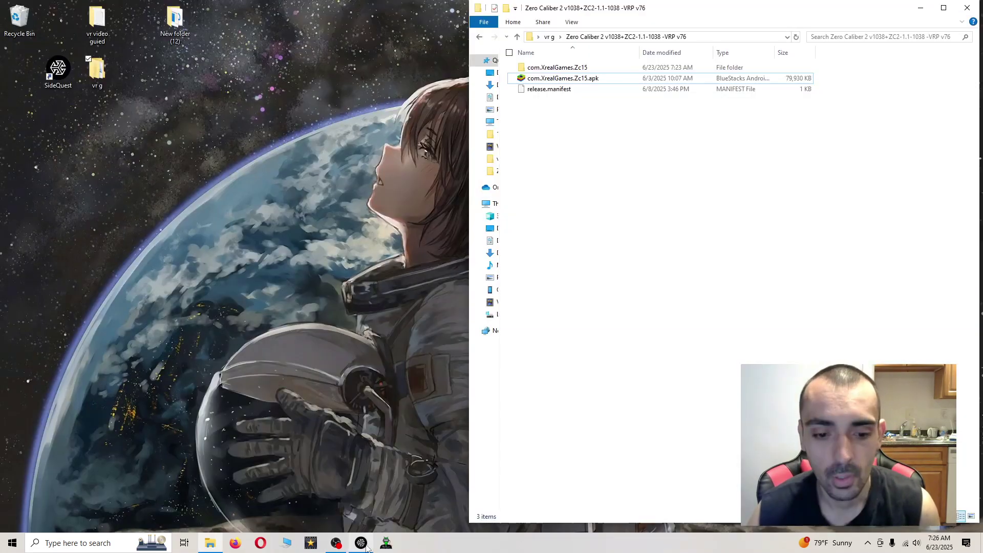
left_click(363, 546)
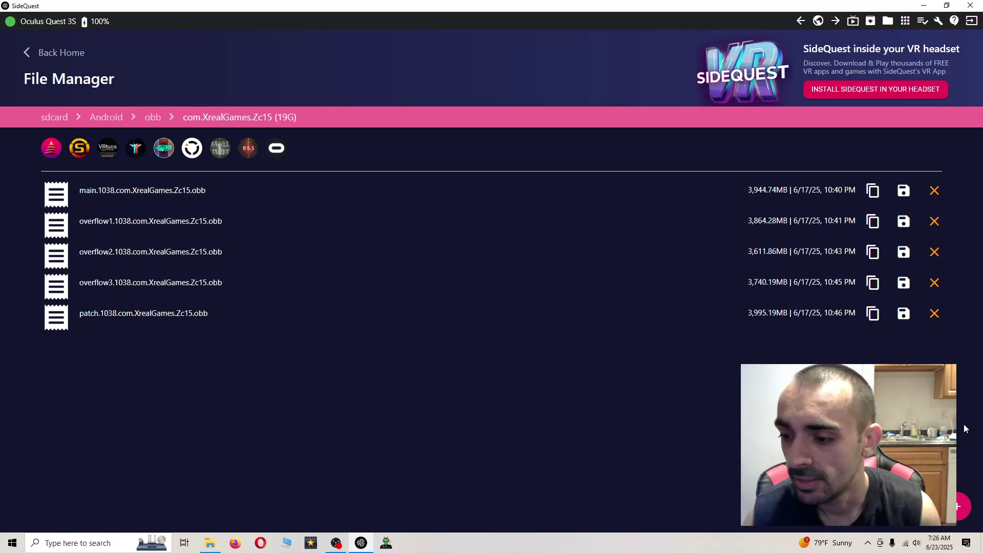
mouse_move(959, 460)
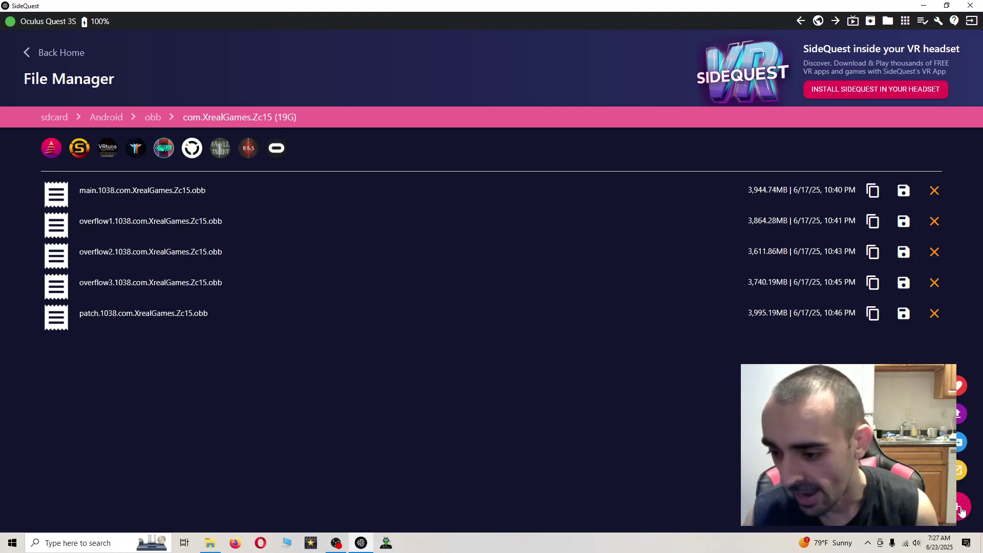
left_click(947, 5)
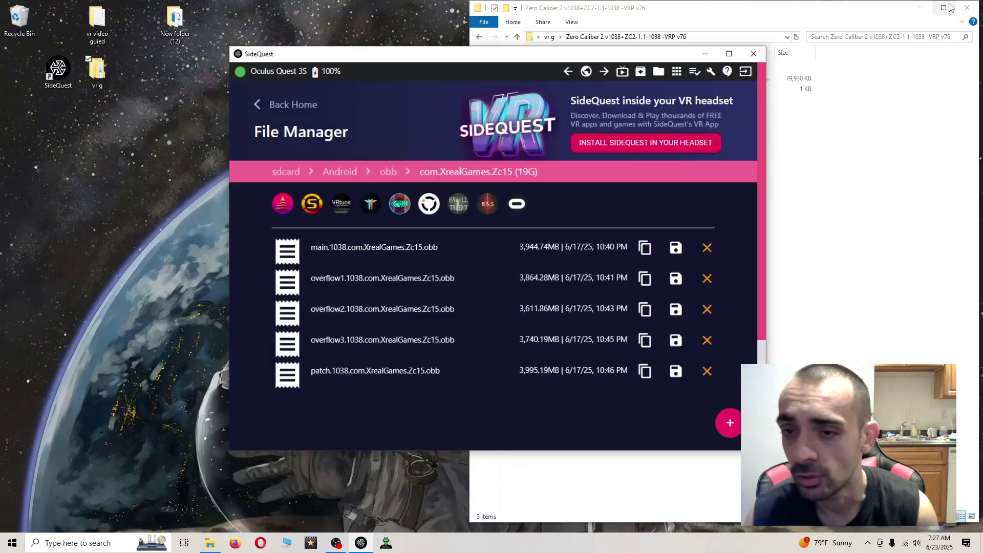
left_click_drag(622, 77, 483, 80)
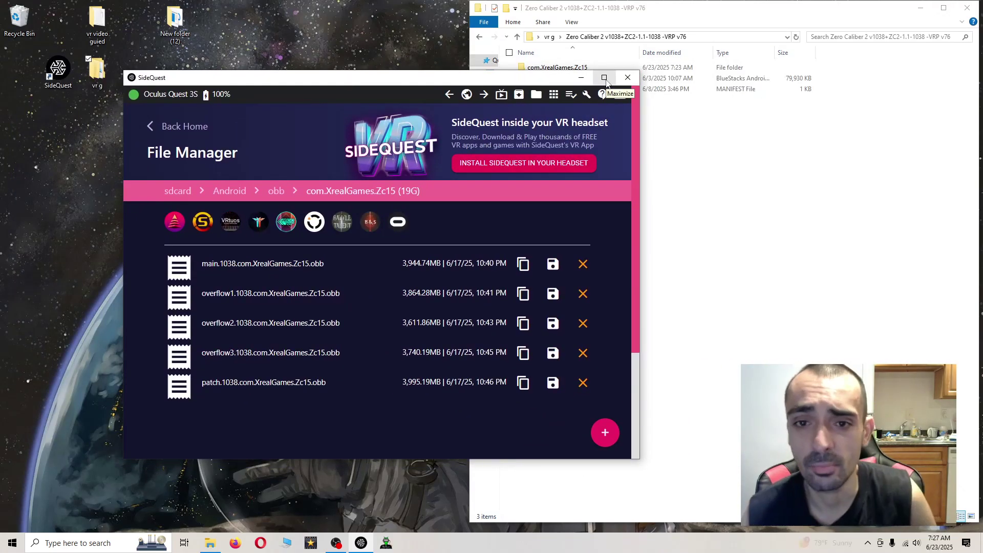
left_click(605, 77)
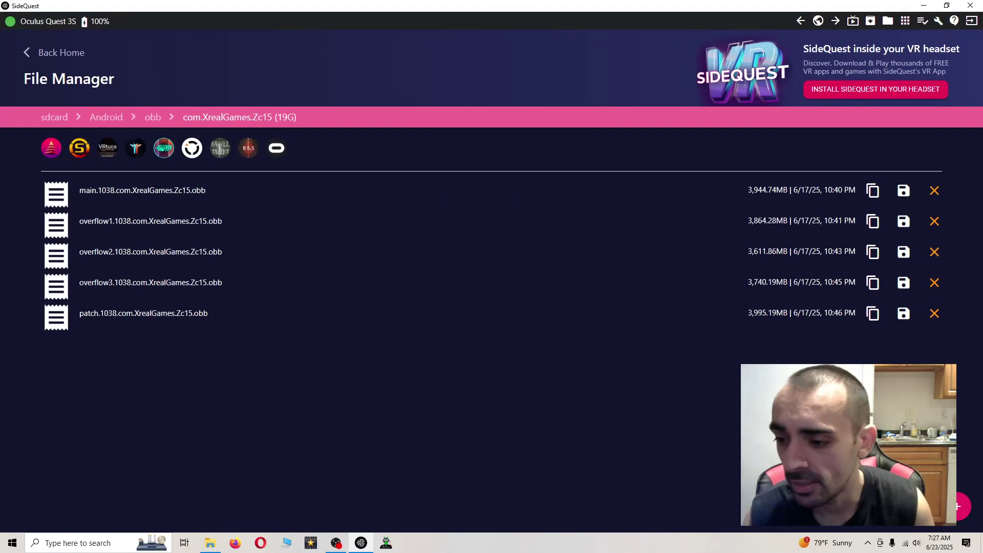
mouse_move(963, 507)
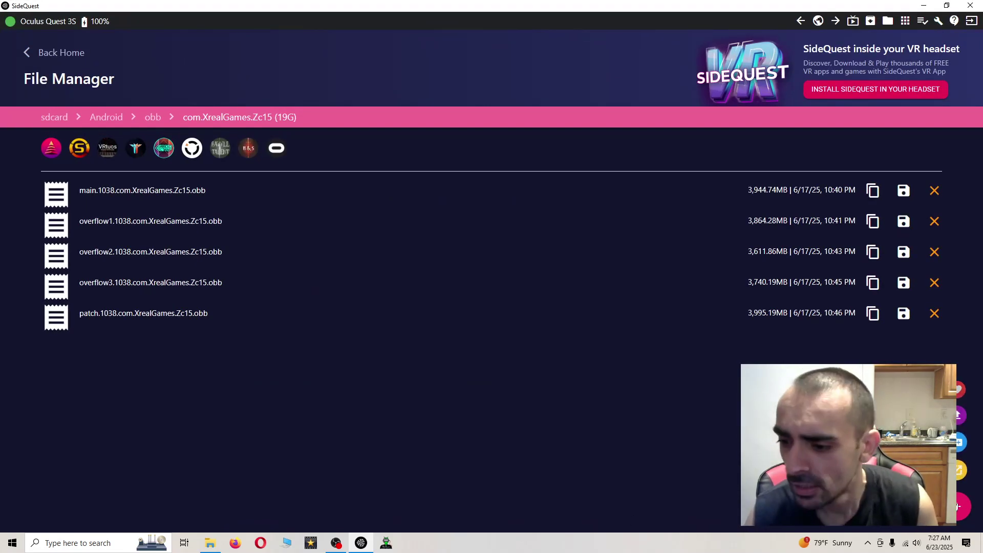
Step: In SideQuest's upload dialog, pick com.XrealGames.Zc15.apk from the Zero Caliber 2 folder
left_click(960, 415)
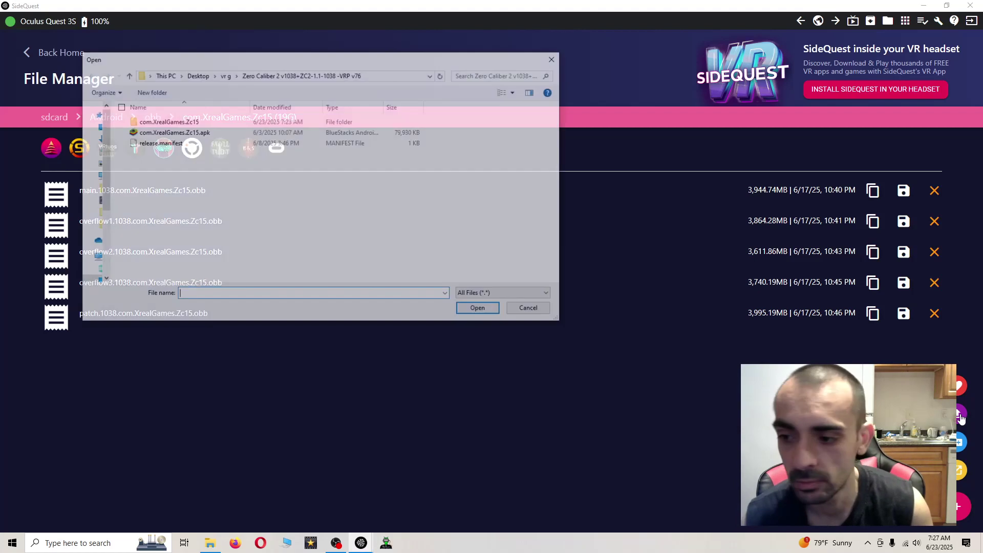
double_click(174, 123)
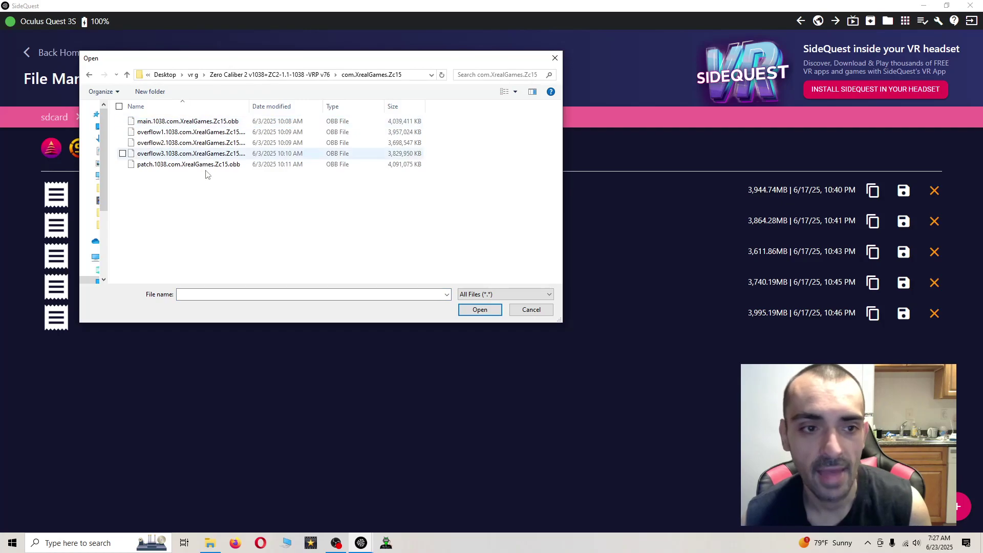
left_click_drag(186, 206, 268, 111)
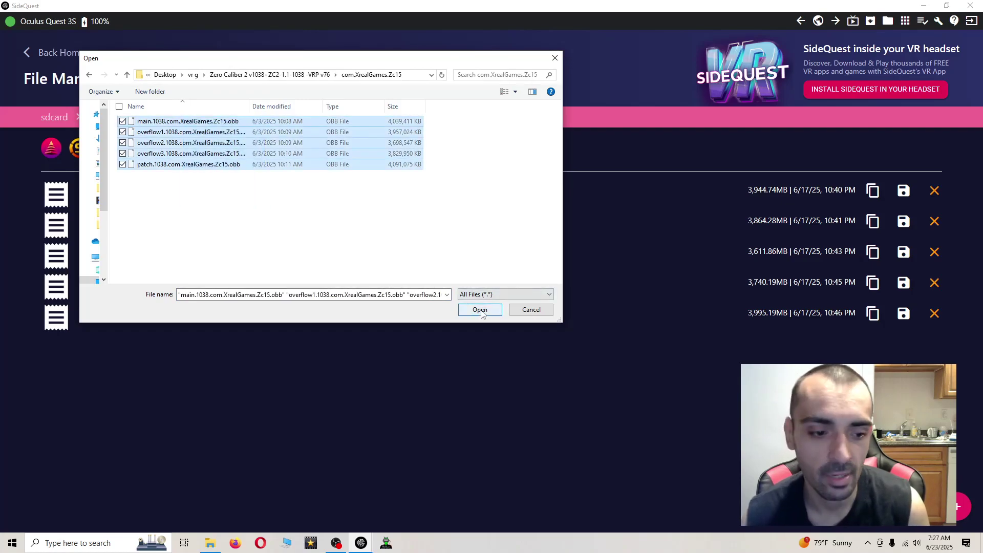
left_click(127, 75)
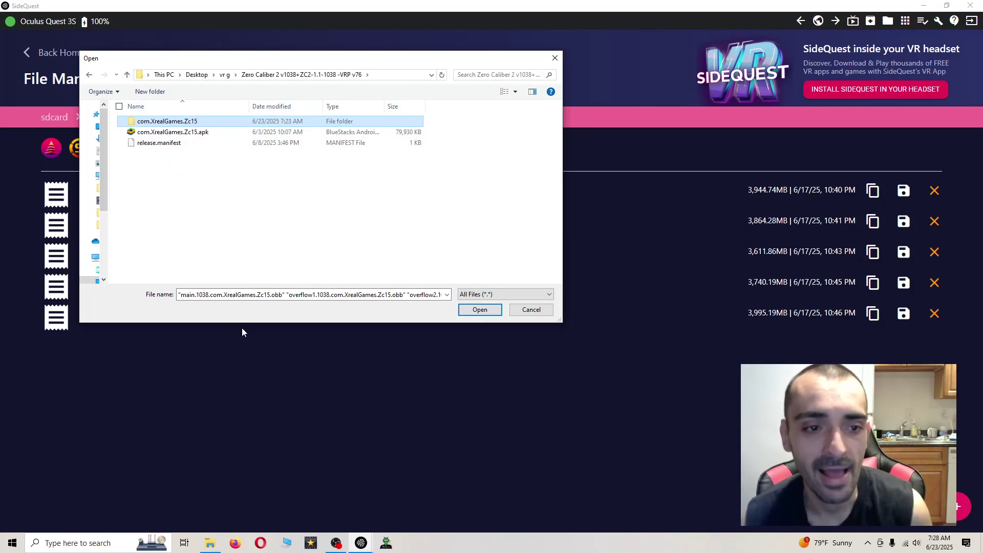
left_click(230, 183)
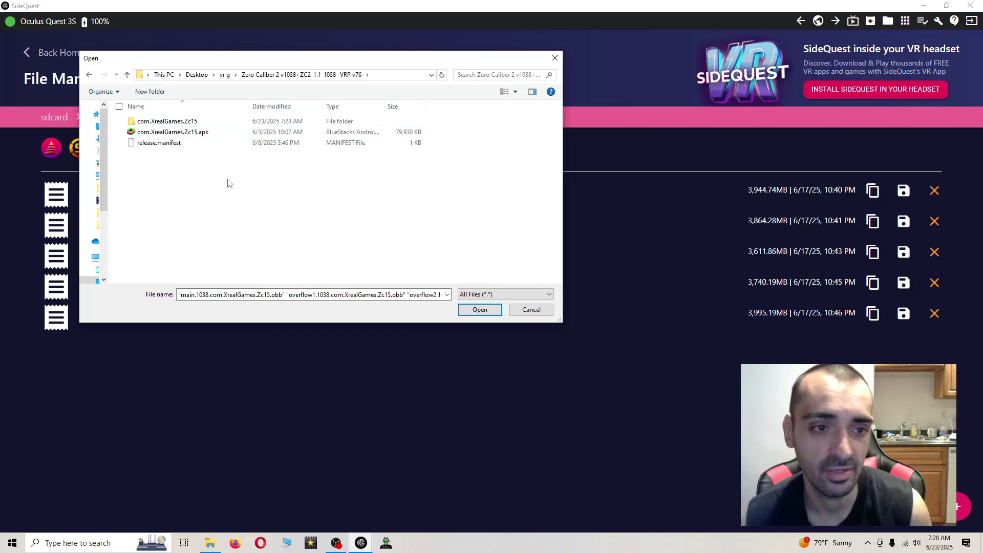
left_click(190, 133)
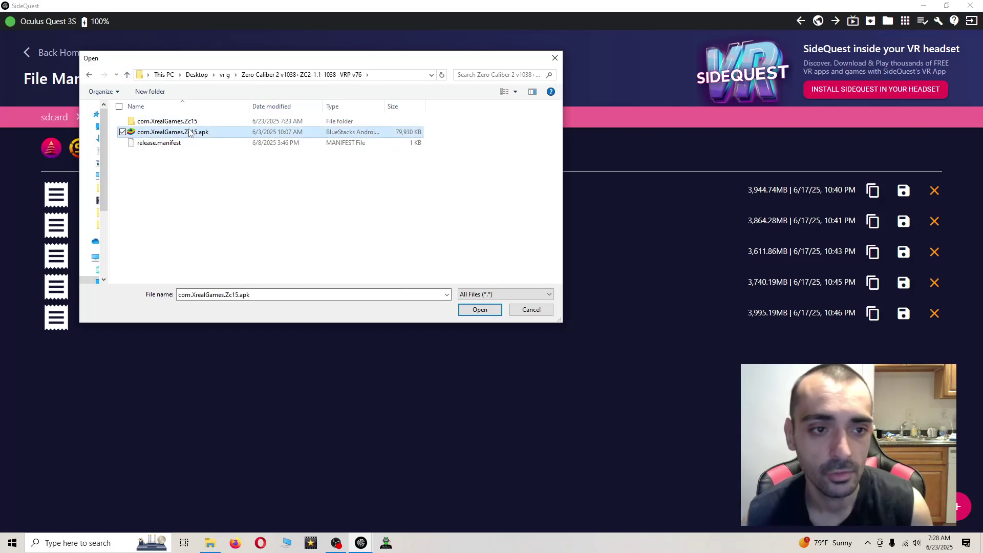
Step: Confirm the upload so the 78.06MB APK transfers into the headset's com.XrealGames.Zc15 folder
left_click(479, 309)
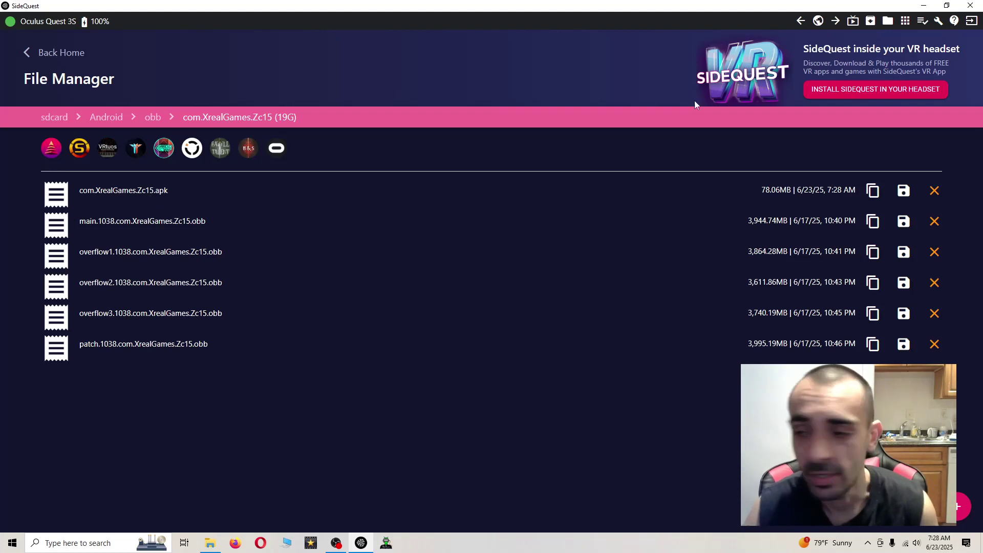
Step: Delete com.XrealGames.Zc15.apk from the obb folder and bring the OBS window forward
left_click(935, 193)
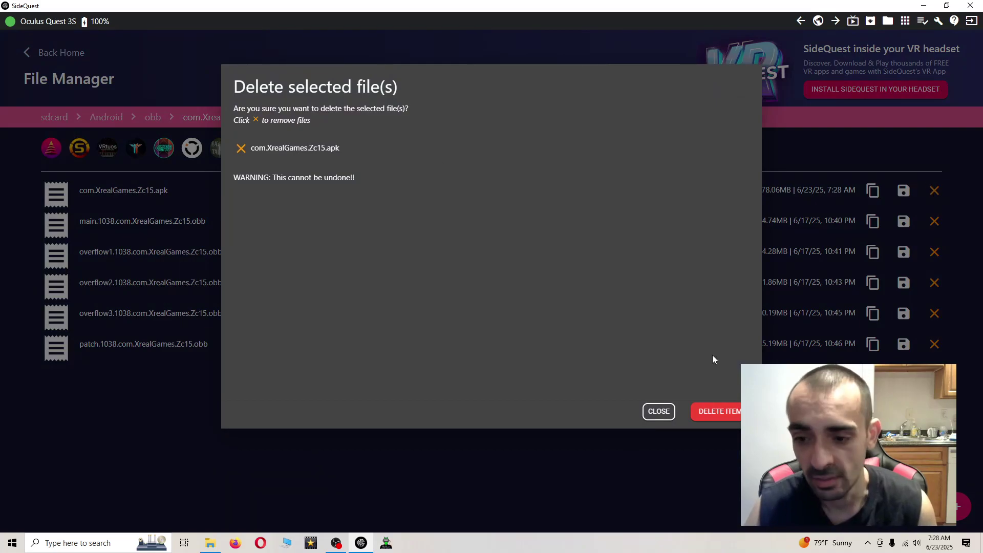
left_click(728, 419)
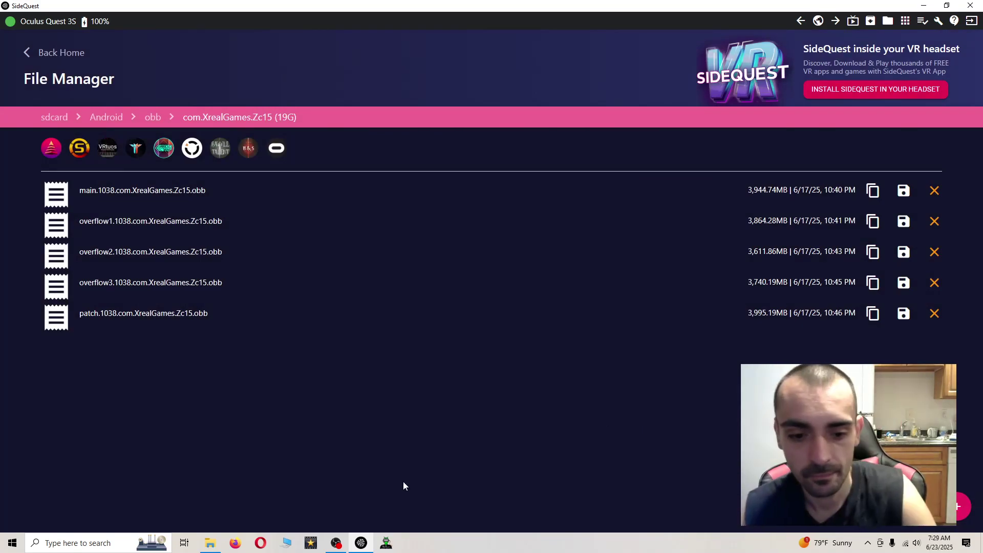
left_click(338, 544)
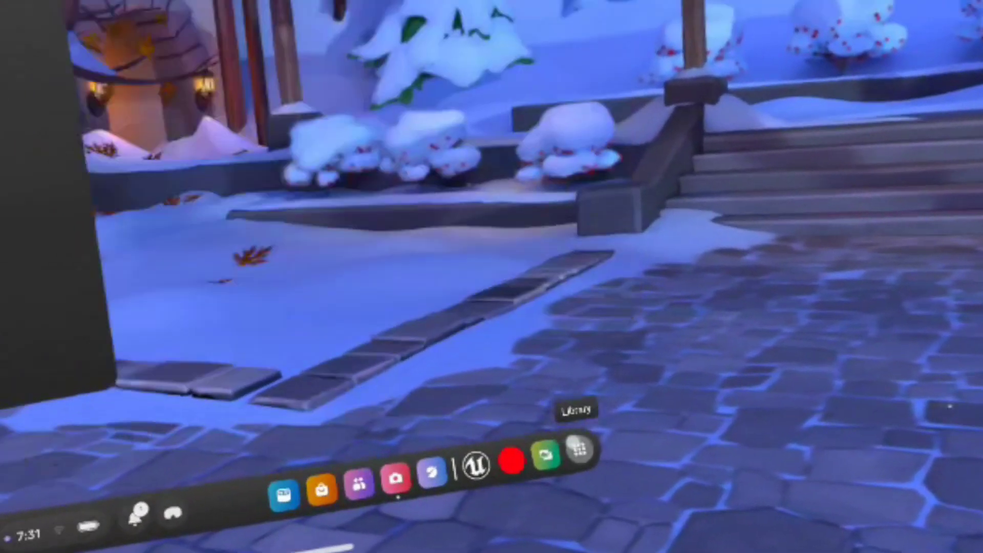
Step: Show the Library's Unknown Sources apps and scroll down to Zero Caliber 2
left_click(579, 450)
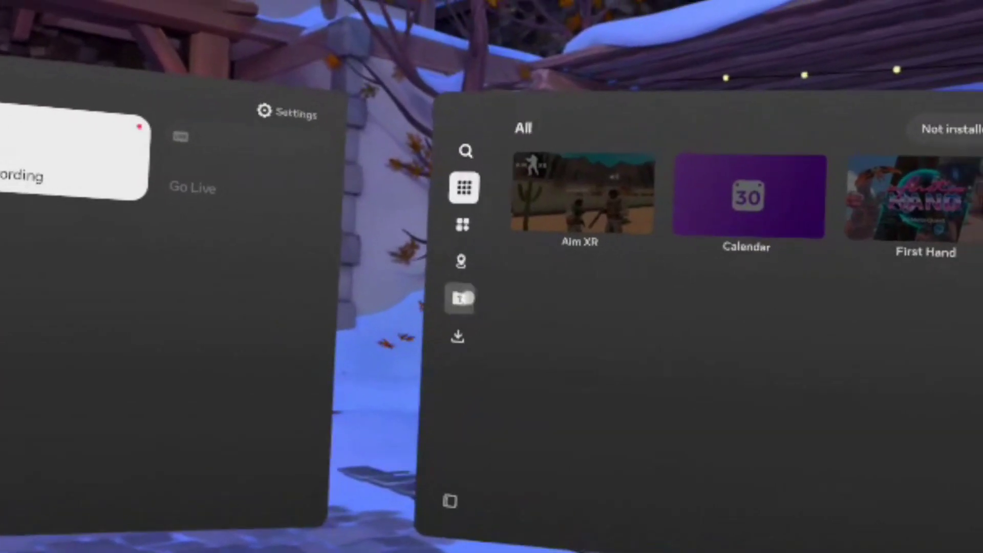
left_click(494, 313)
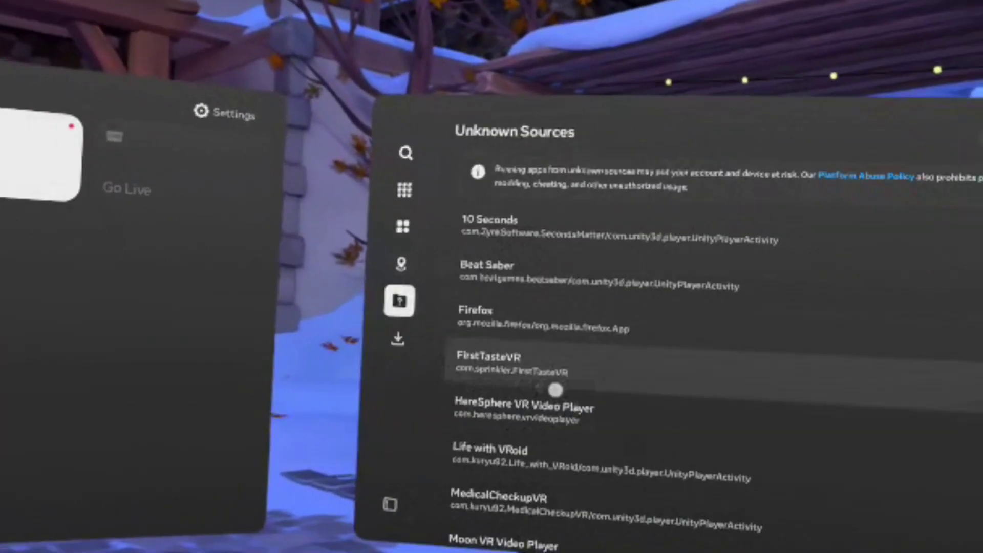
scroll(585, 417, "down", 5)
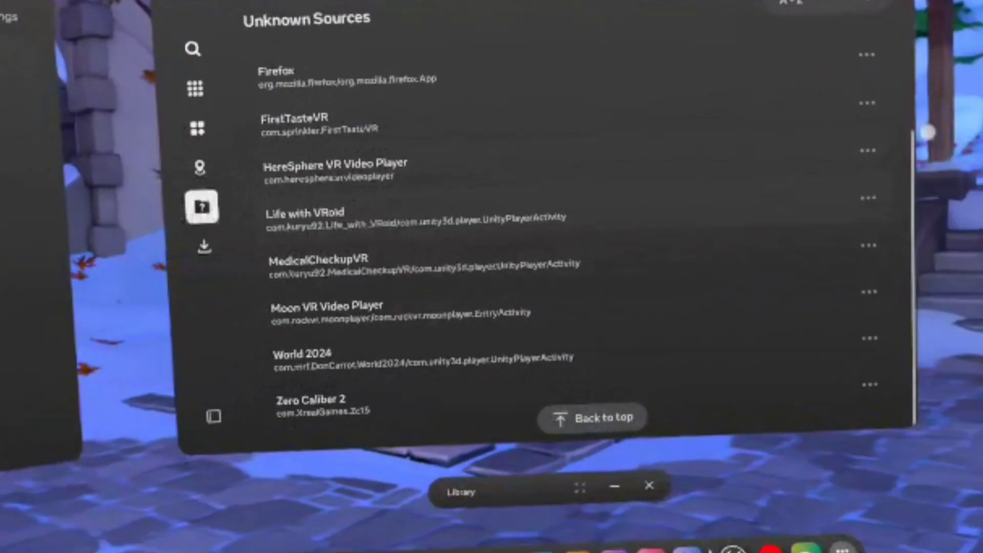